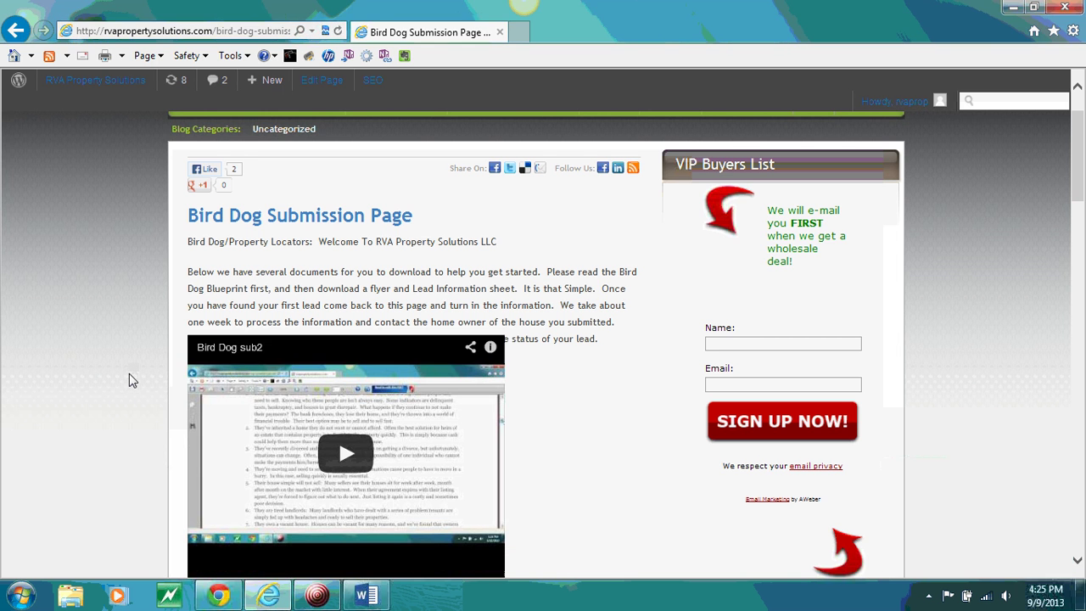
# Scroll the Bird Dog submission form into view, then switch to the Word document
pyautogui.scroll(-10, 129, 373)
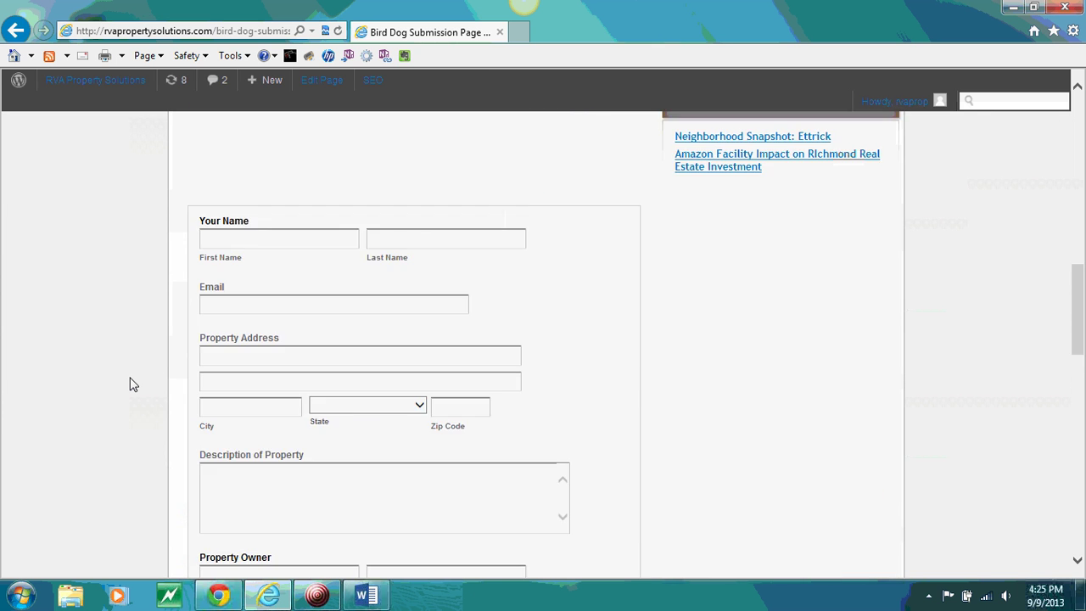
pyautogui.scroll(-1, 129, 385)
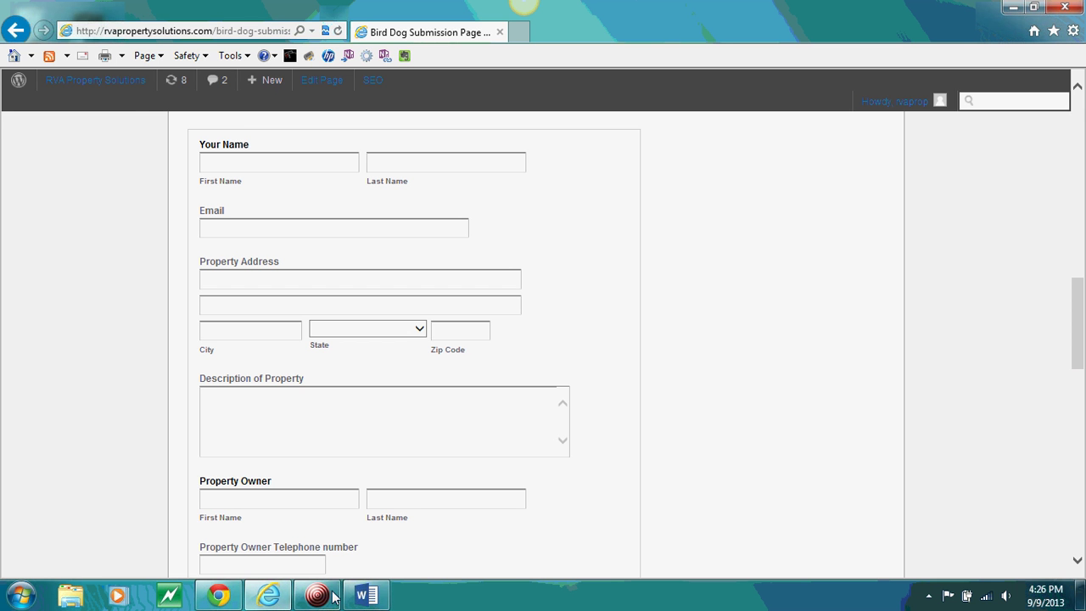
pyautogui.click(367, 597)
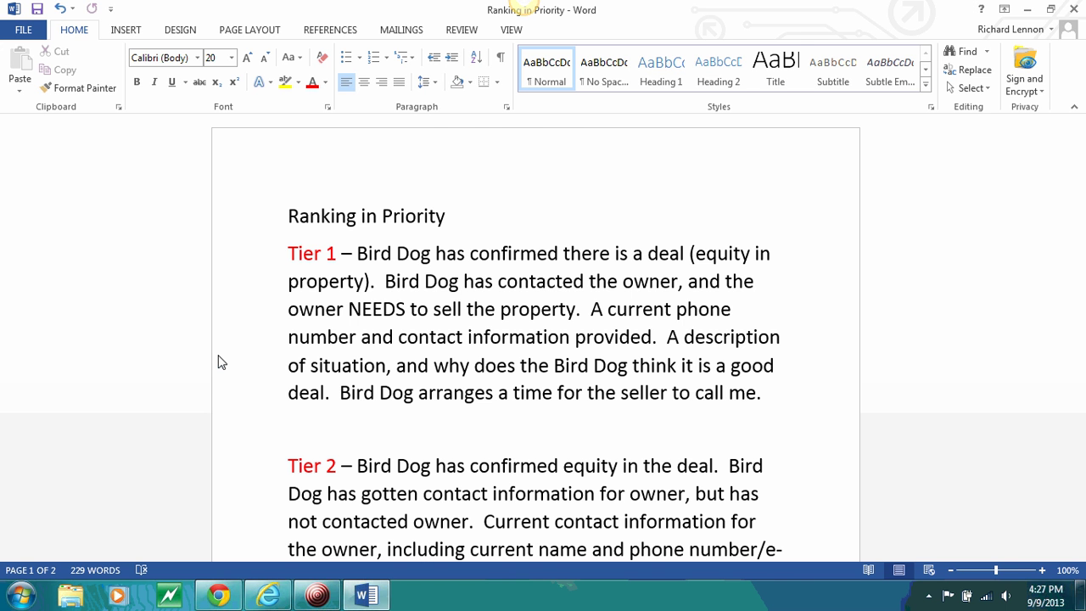
pyautogui.scroll(-5, 221, 382)
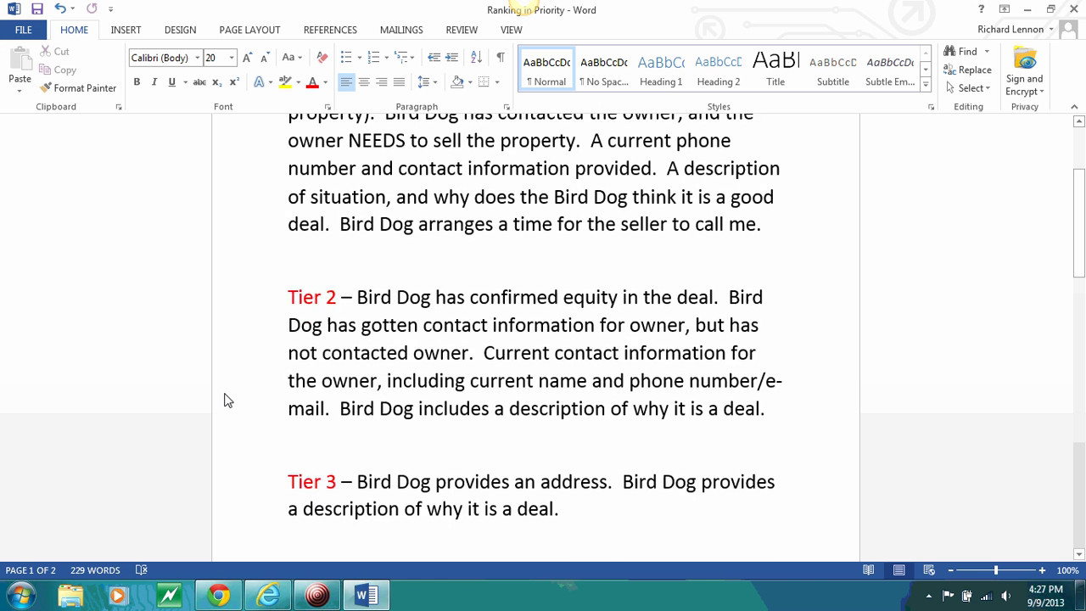
pyautogui.scroll(-1, 224, 401)
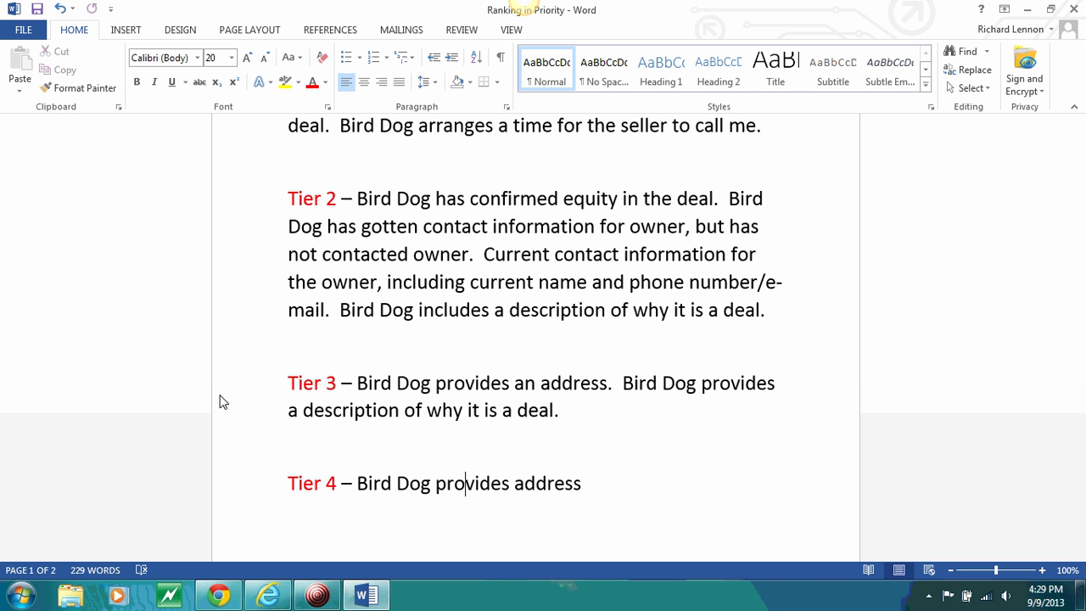
pyautogui.scroll(-3, 212, 404)
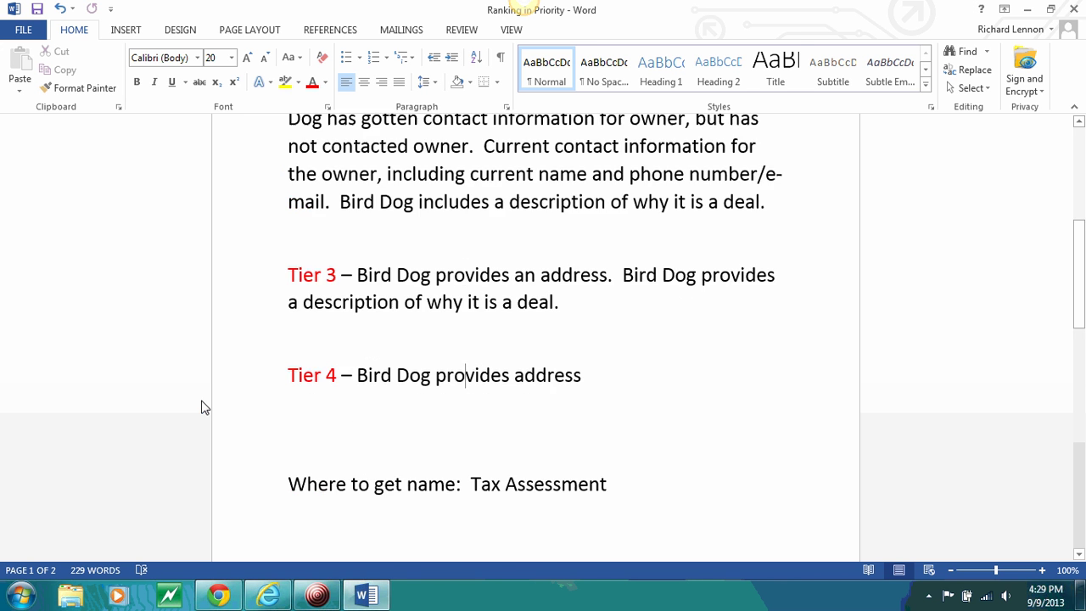
pyautogui.scroll(7, 201, 411)
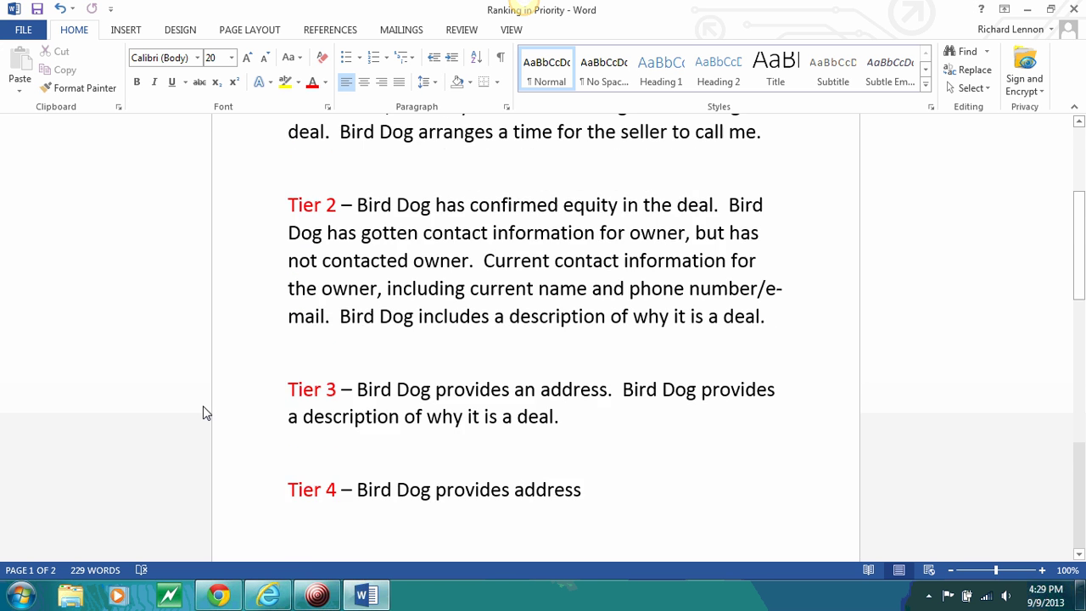
pyautogui.scroll(2, 204, 414)
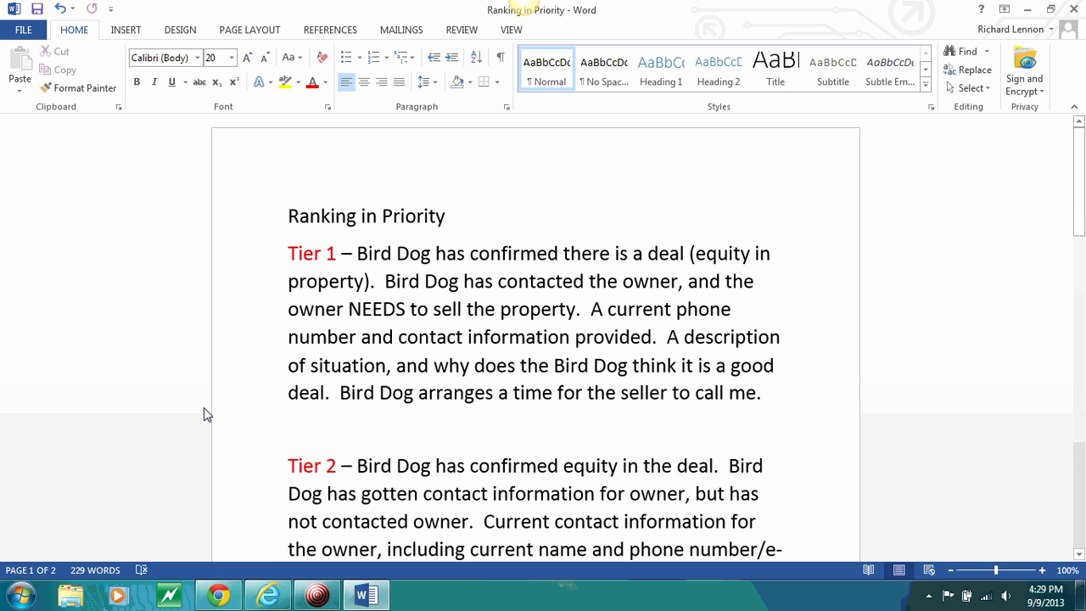
pyautogui.scroll(-6, 205, 412)
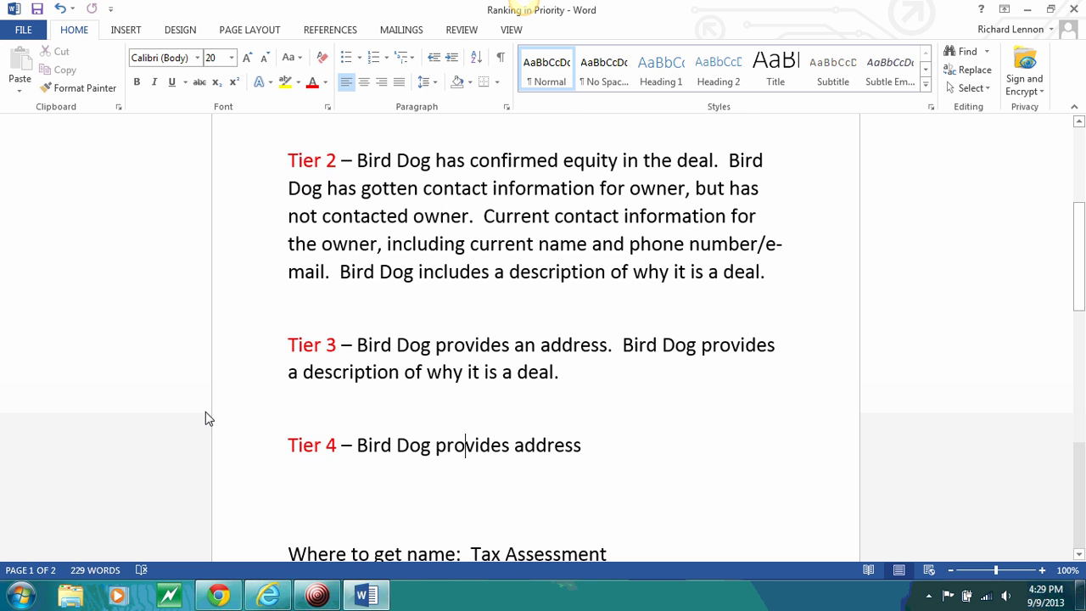
pyautogui.scroll(5, 205, 412)
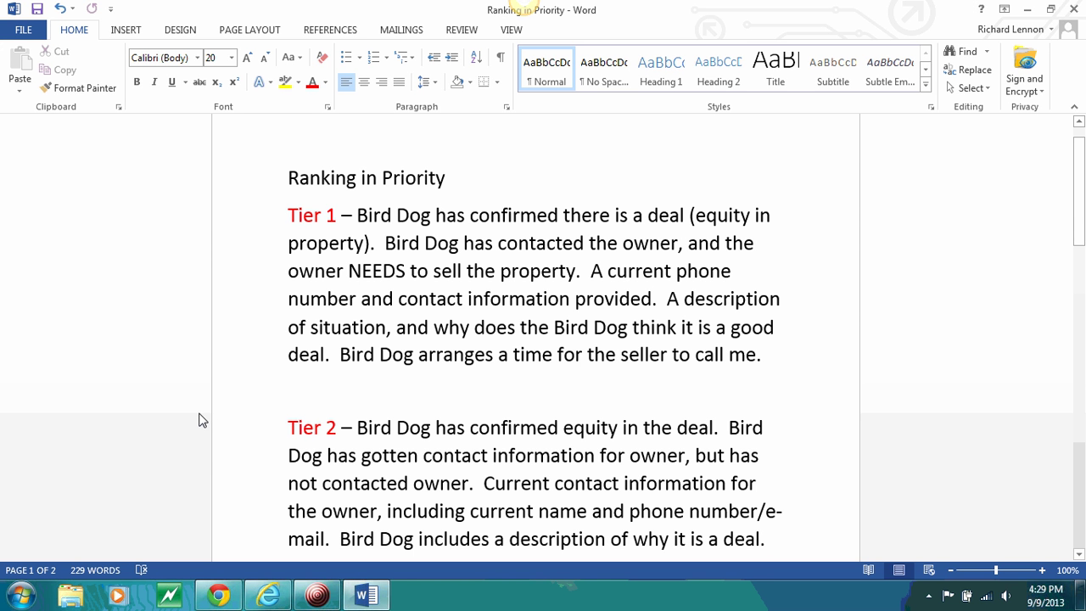
pyautogui.scroll(-7, 201, 422)
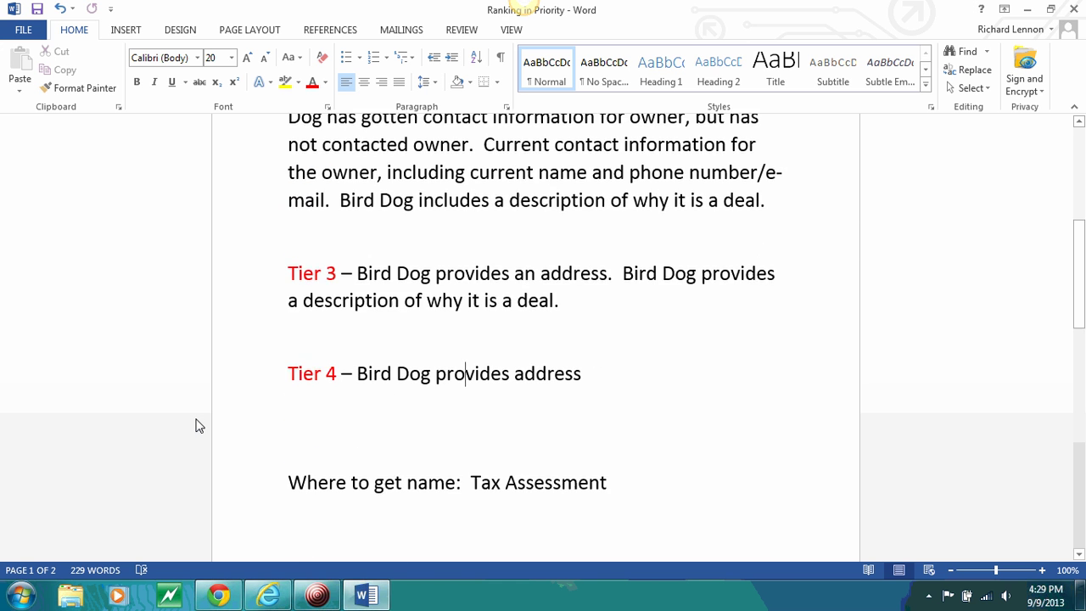
pyautogui.scroll(-2, 195, 425)
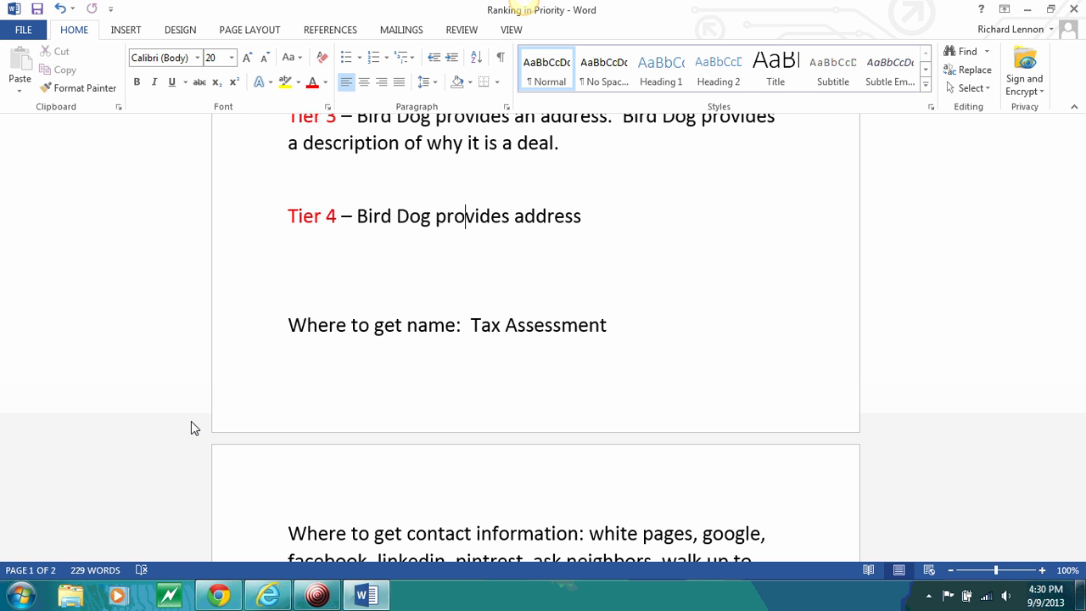
pyautogui.scroll(-5, 119, 346)
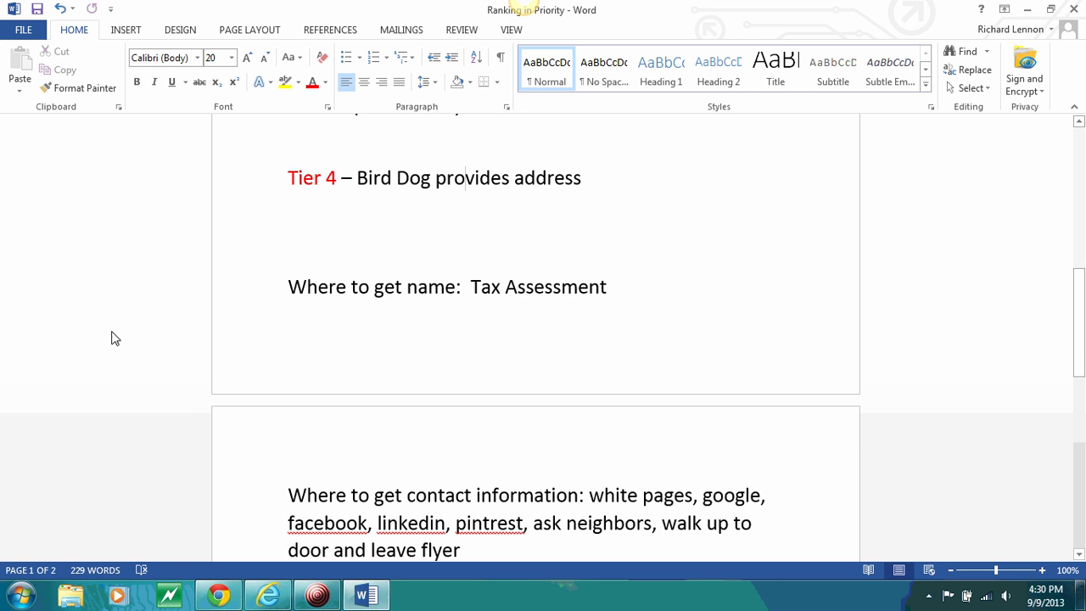
pyautogui.scroll(-1, 121, 350)
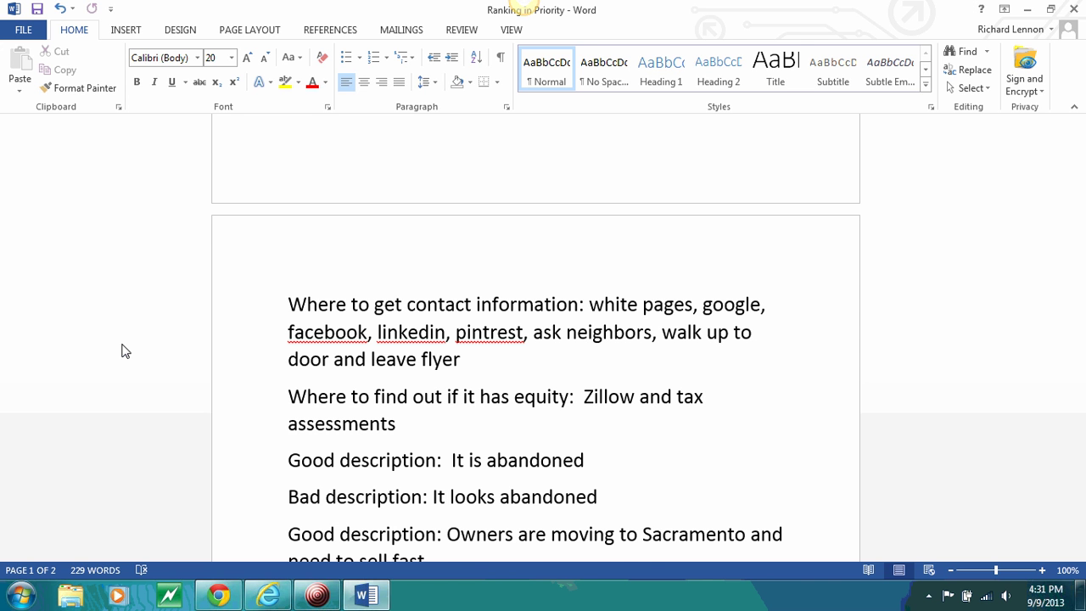
pyautogui.scroll(-5, 237, 429)
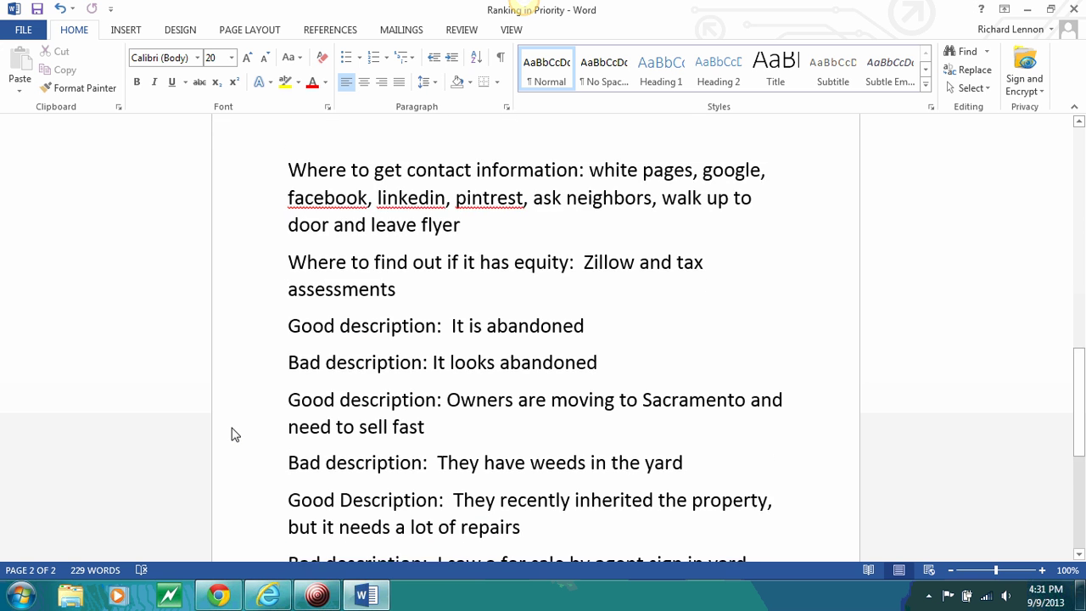
pyautogui.scroll(-1, 233, 429)
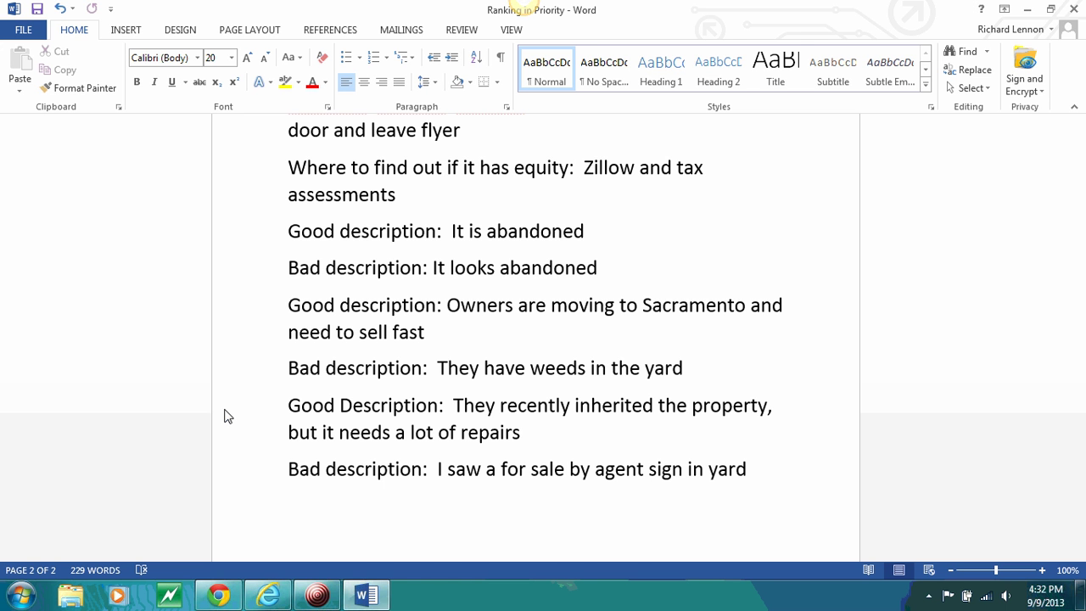
pyautogui.scroll(3, 439, 254)
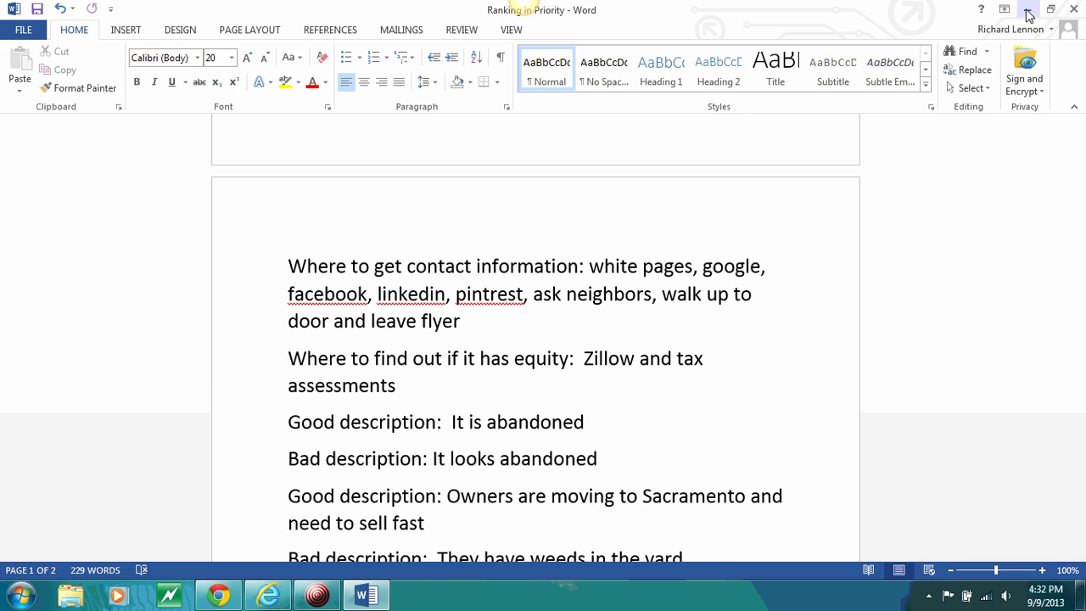
# Minimize Word and enter the submitter's name and e-mail address in the Bird Dog form
pyautogui.click(1027, 14)
pyautogui.scroll(4, 128, 304)
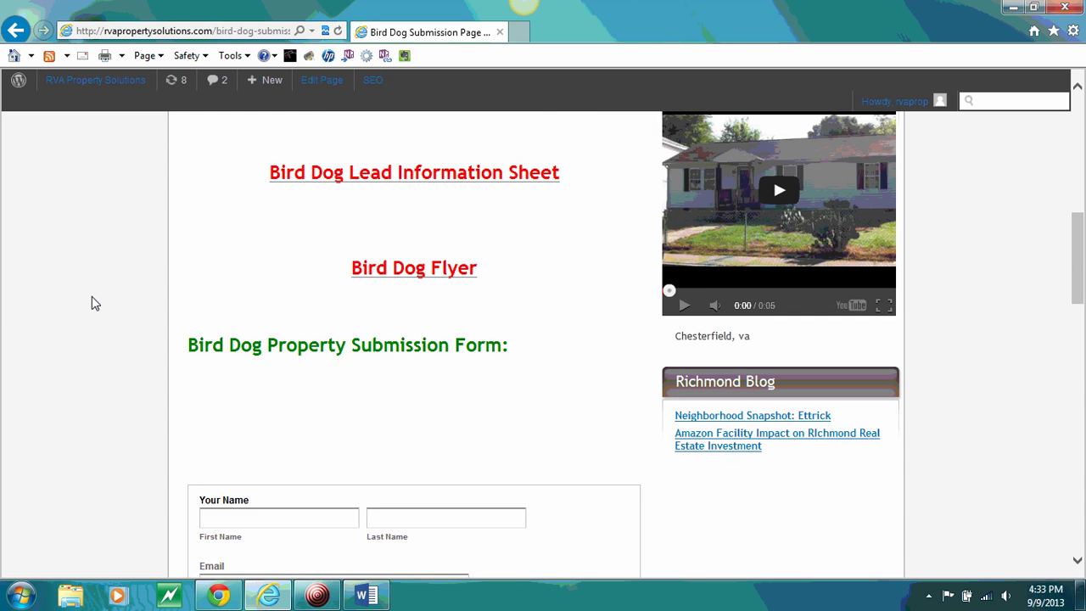
pyautogui.scroll(-3, 95, 304)
pyautogui.scroll(-1, 91, 303)
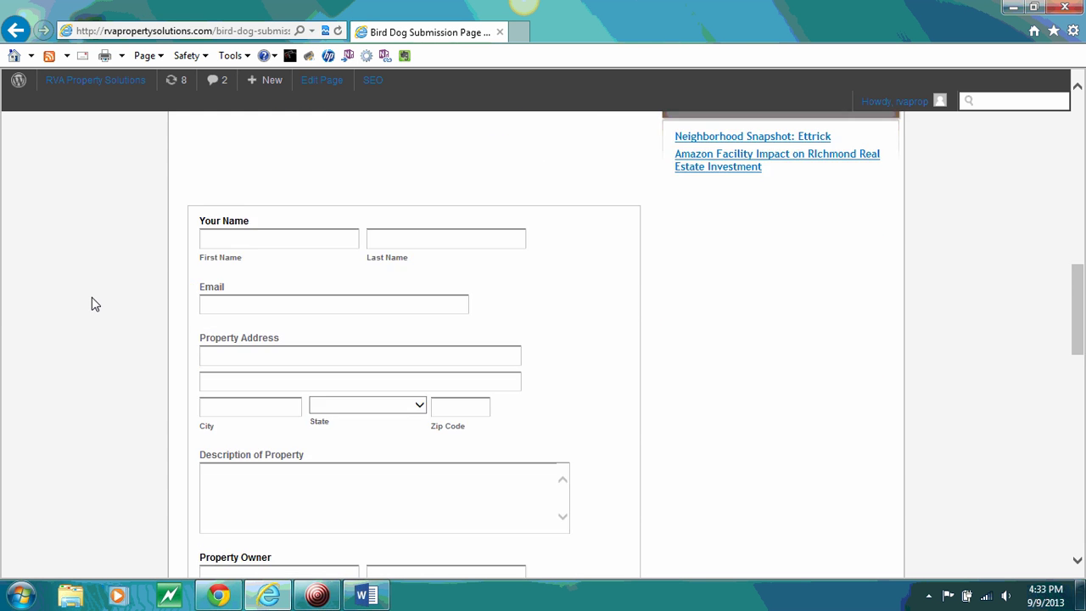
pyautogui.click(228, 243)
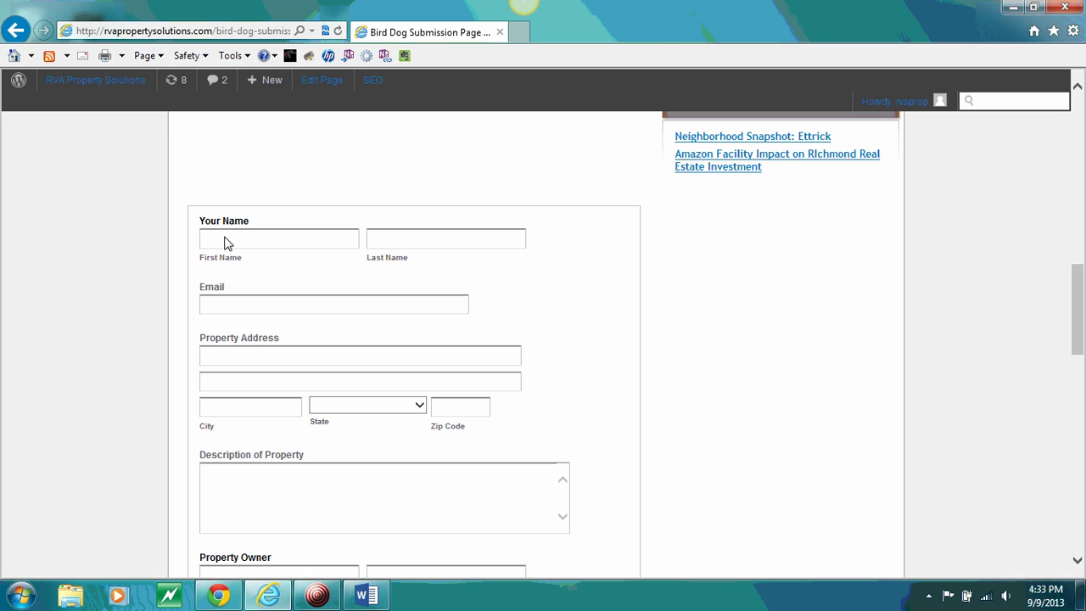
pyautogui.press('Tab')
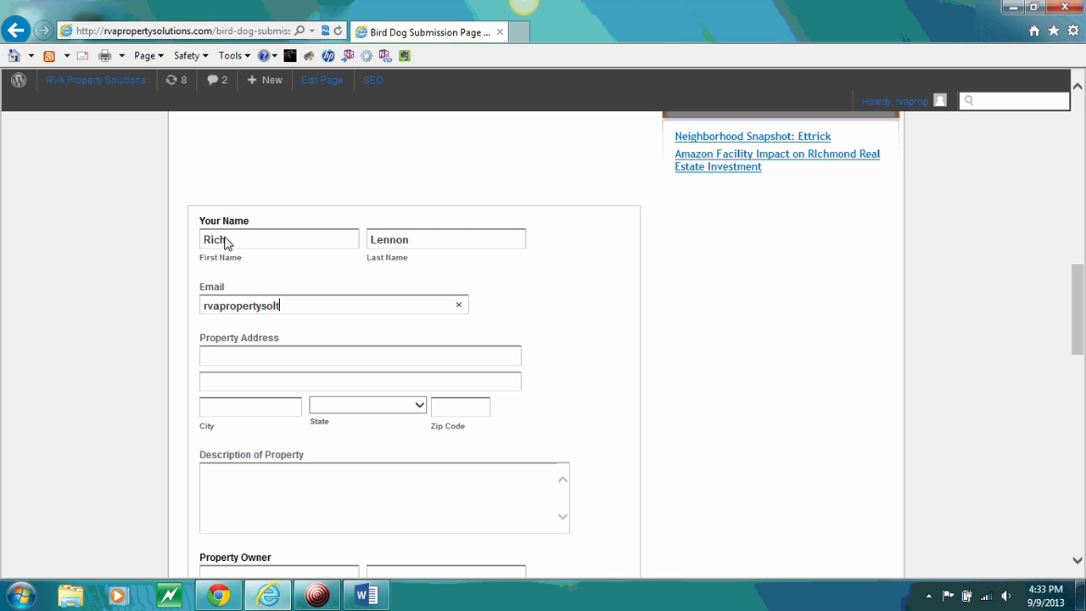
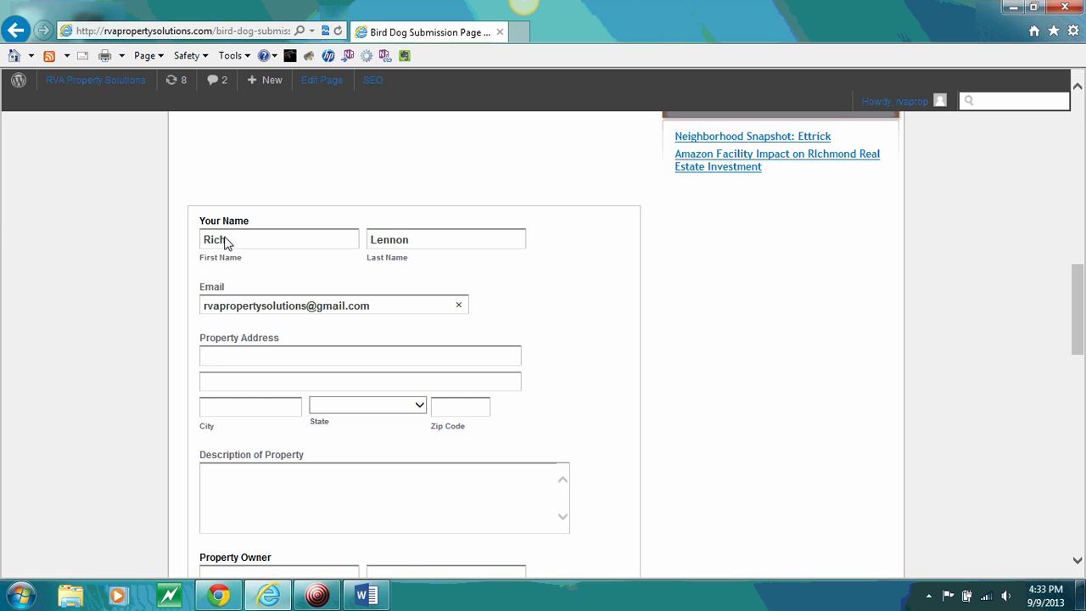
pyautogui.press('Tab')
# Fill in the property's street, city, Virginia state, zip and the description 'moved to sacramneto and must sell'
pyautogui.write('123 mina st')
pyautogui.click(254, 407)
pyautogui.write('midlo')
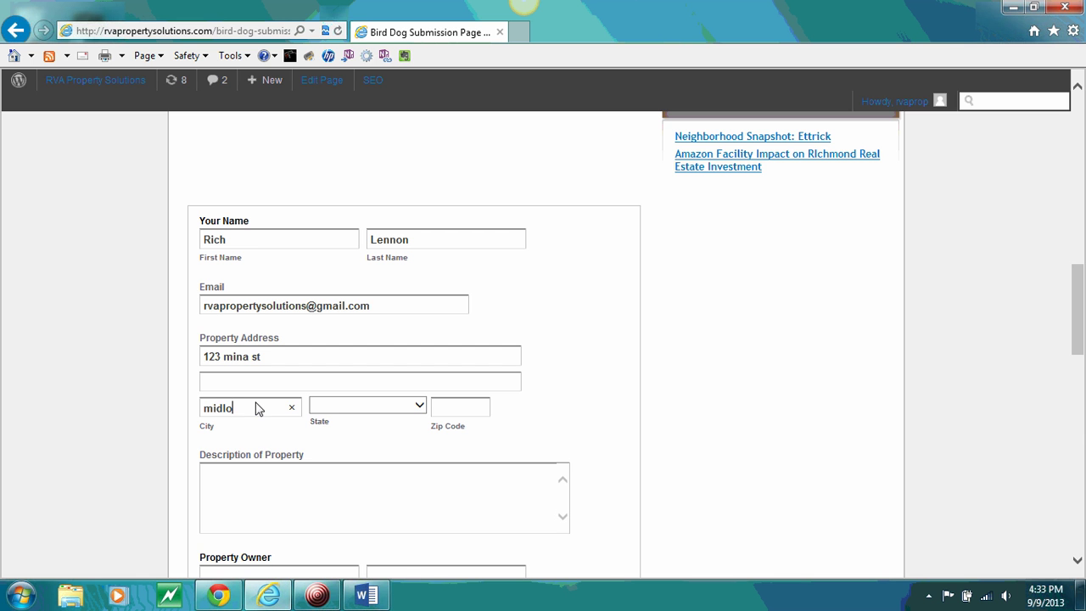
pyautogui.write('thian')
pyautogui.press('Tab')
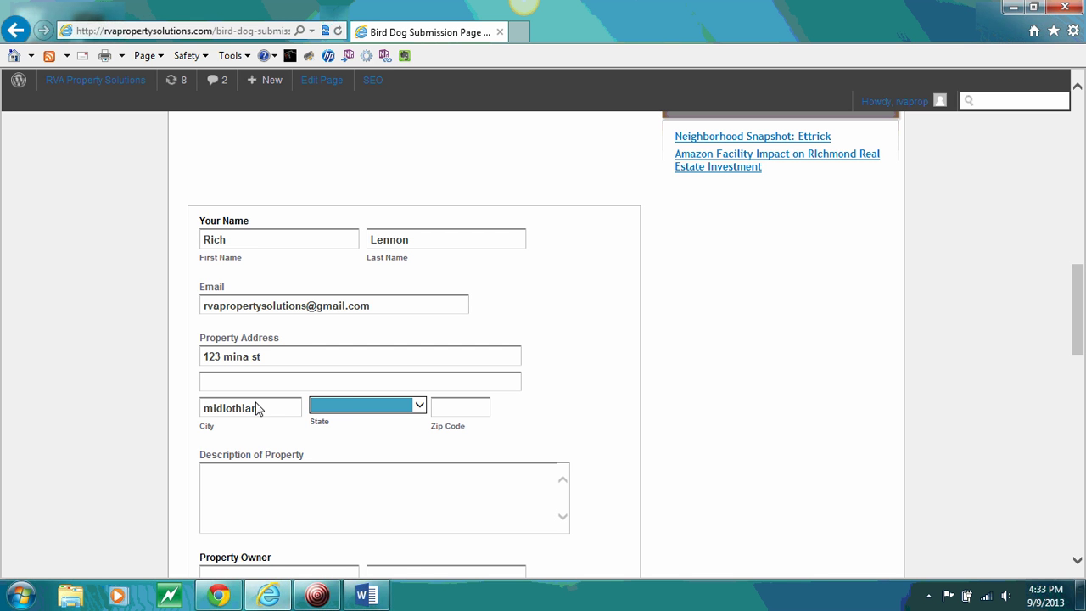
pyautogui.press('v')
pyautogui.press('i')
pyautogui.press('Tab')
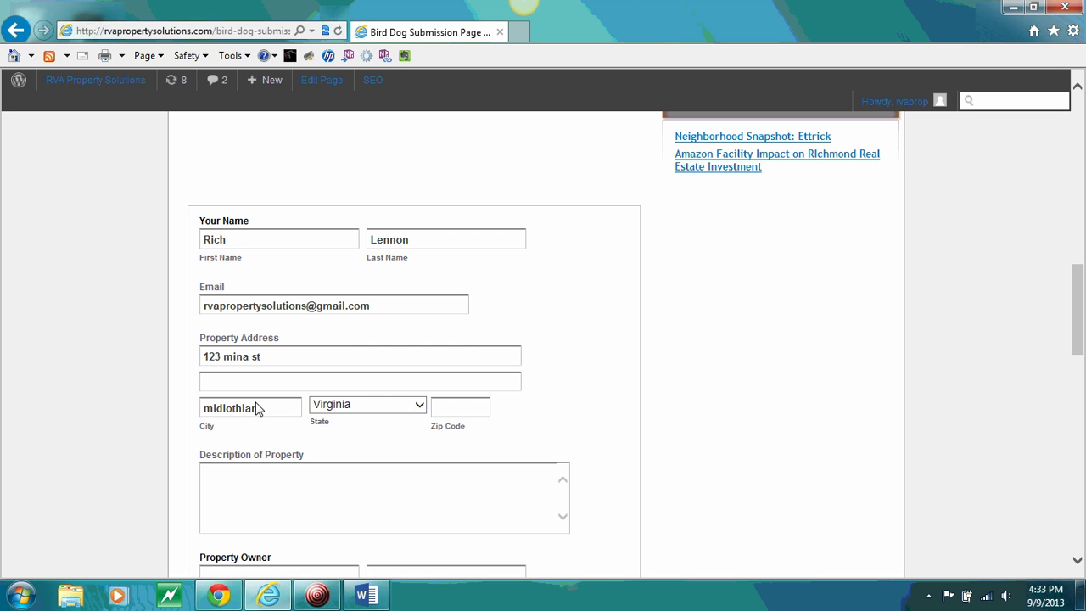
pyautogui.write('23112')
pyautogui.press('Tab')
pyautogui.write('moved to sacramneto a')
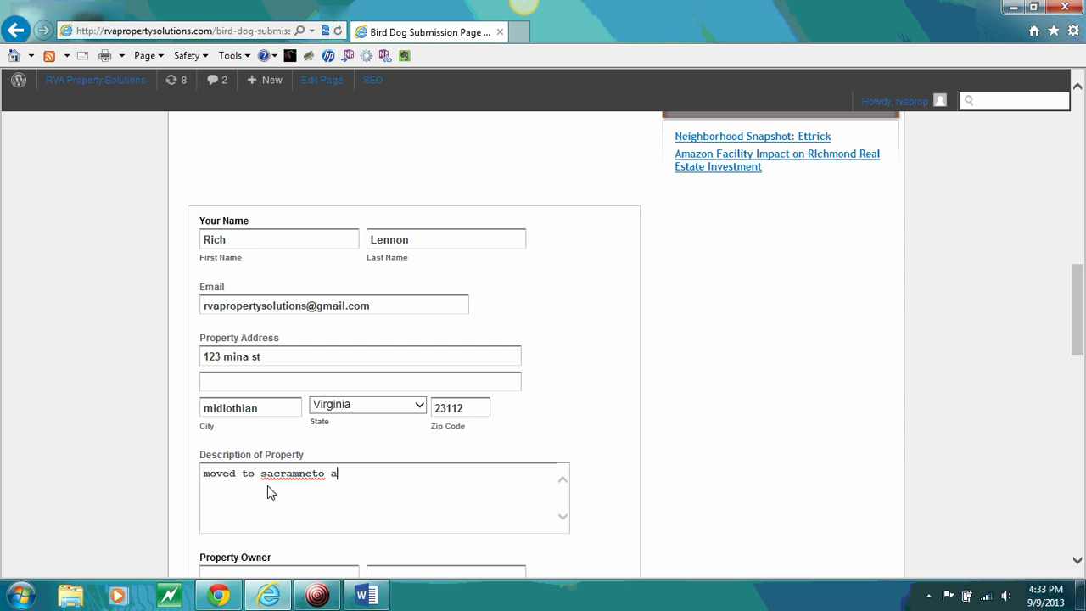
pyautogui.write('nd must sell')
pyautogui.scroll(-3, 267, 490)
# Enter the property owner's first and last name and telephone number
pyautogui.click(263, 429)
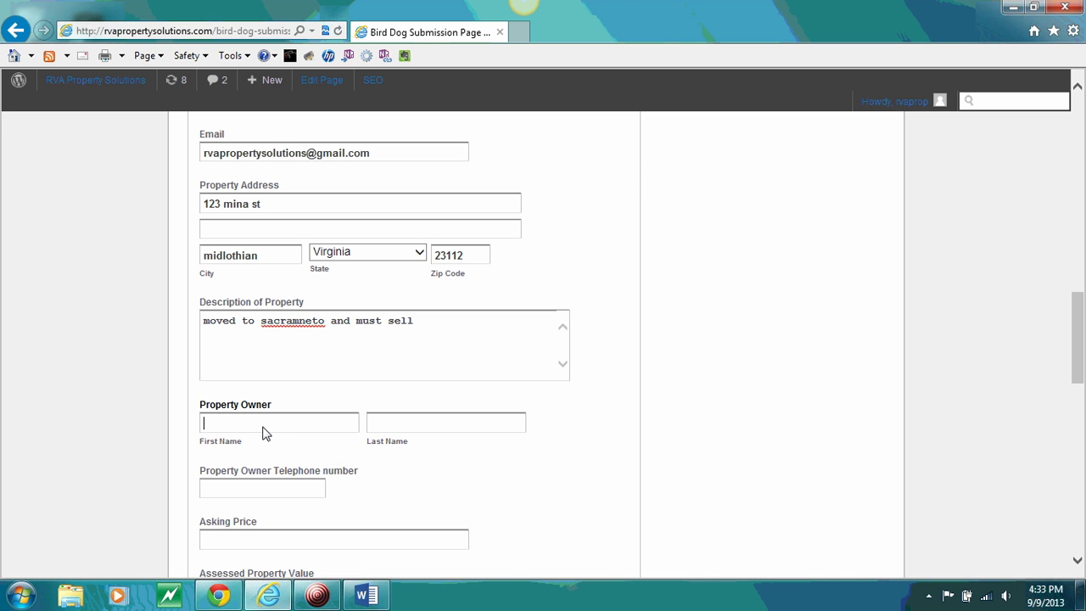
pyautogui.write('john')
pyautogui.press('Tab')
pyautogui.write('doe')
pyautogui.press('Tab')
pyautogui.scroll(-2, 258, 429)
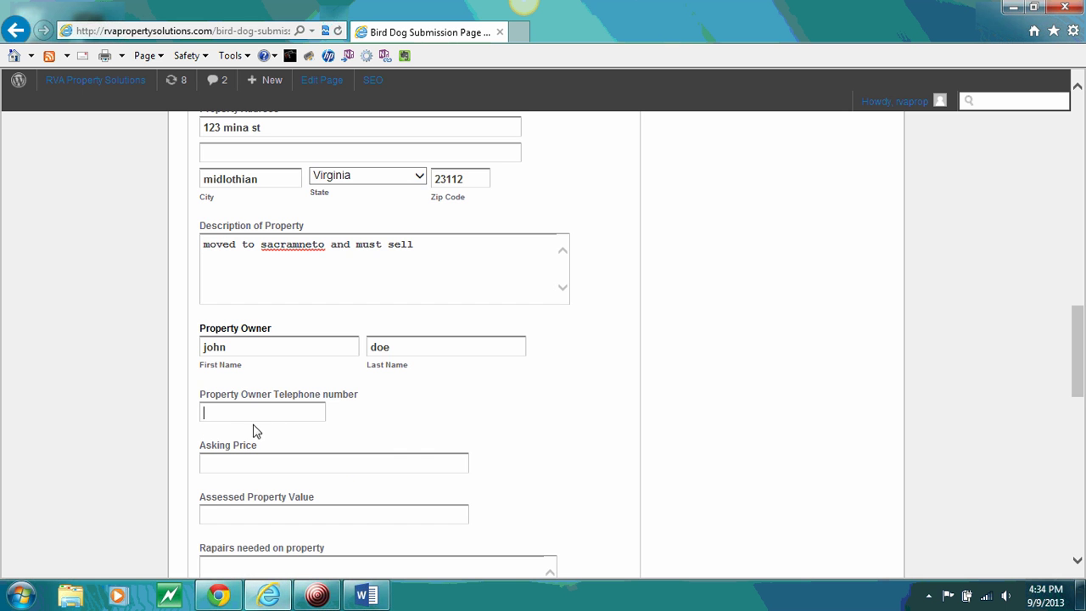
pyautogui.write('555-555-5555')
# Set the asking price to 70's and the assessed property value to 150,000
pyautogui.press('Tab')
pyautogui.write("70's")
pyautogui.press('Tab')
pyautogui.scroll(-2, 242, 424)
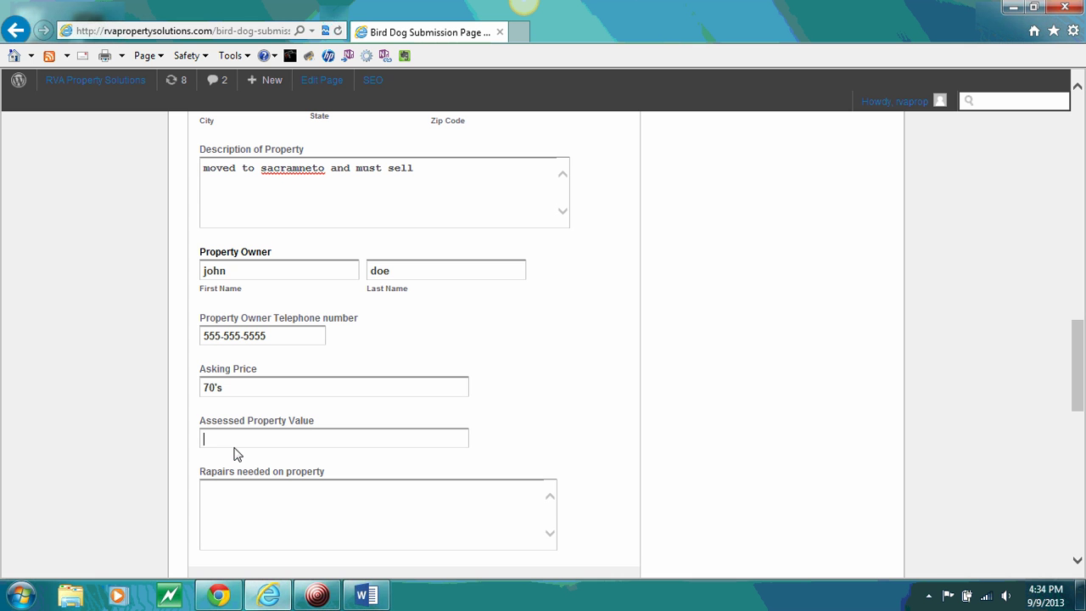
pyautogui.write('150,000')
pyautogui.press('Tab')
pyautogui.scroll(-1, 129, 452)
pyautogui.scroll(2, 124, 453)
pyautogui.scroll(-3, 124, 456)
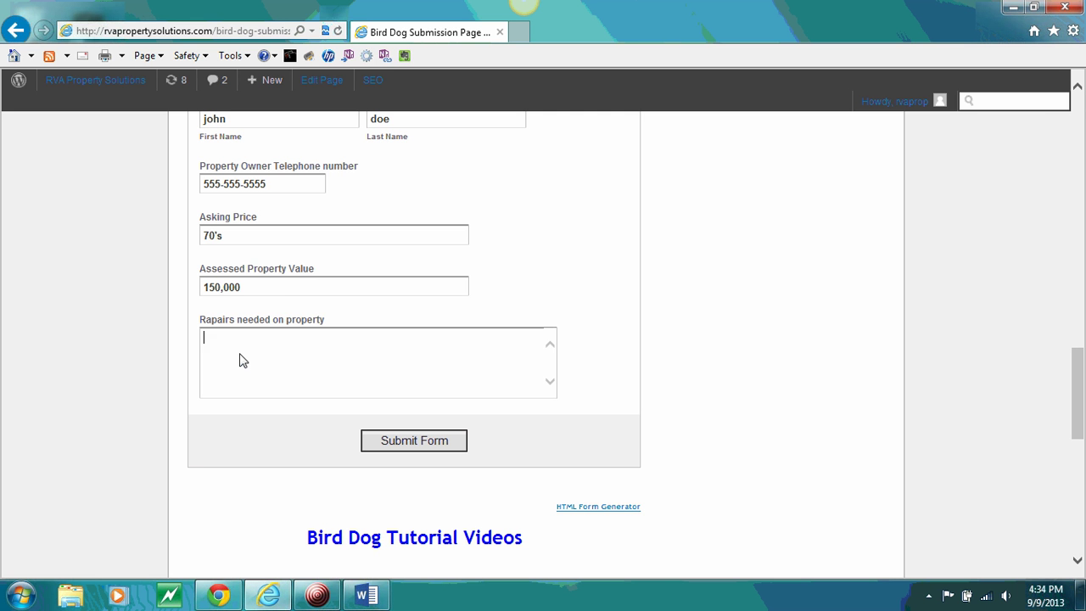
# List the repairs 'hvac system', 'new roof' and 'needs new floors' on separate lines
pyautogui.write('hvac system')
pyautogui.press('Return')
pyautogui.write('new roof')
pyautogui.press('Return')
pyautogui.write('needs new floors')
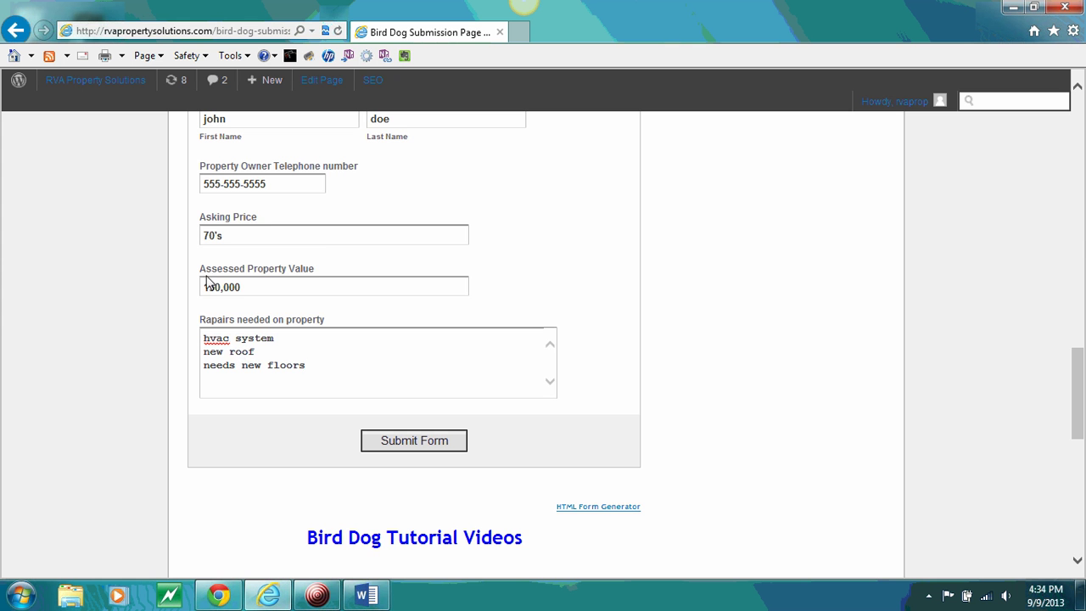
# Review the completed form and submit it
pyautogui.scroll(5, 175, 329)
pyautogui.scroll(5, 165, 350)
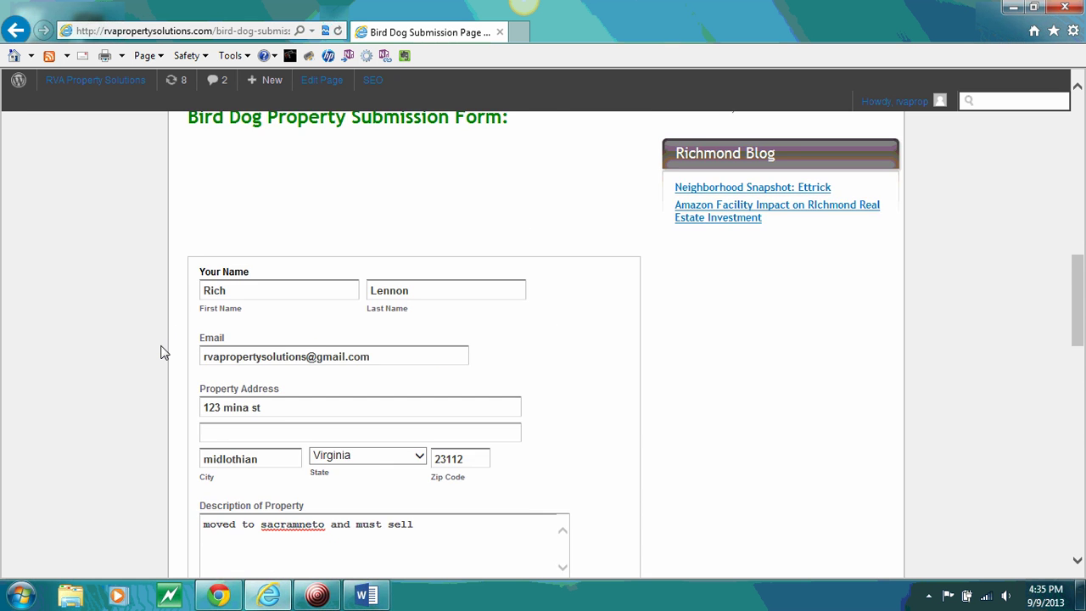
pyautogui.scroll(-5, 153, 360)
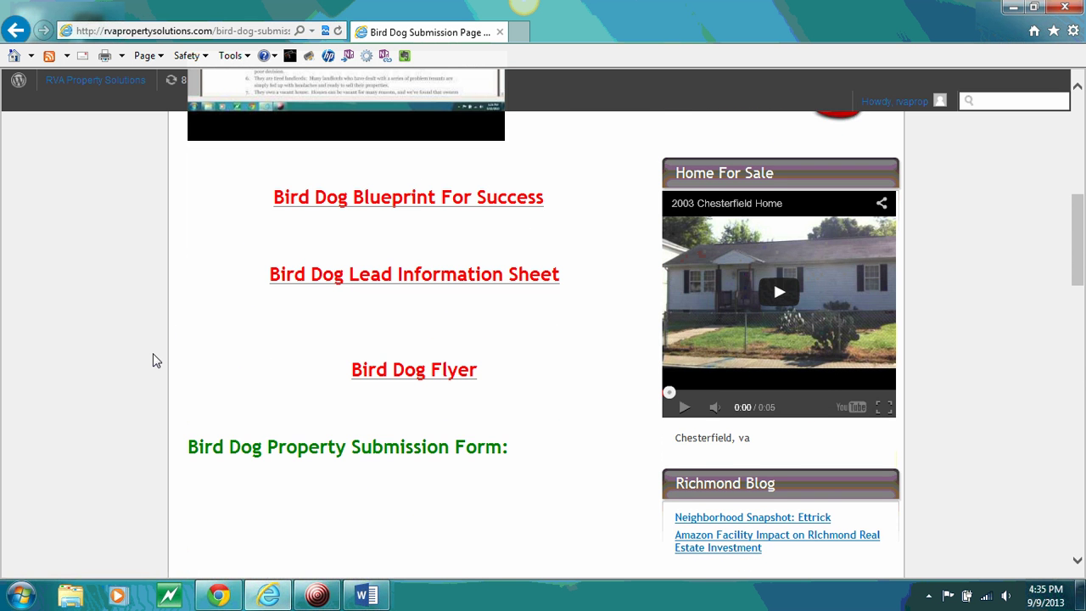
pyautogui.scroll(-1, 146, 373)
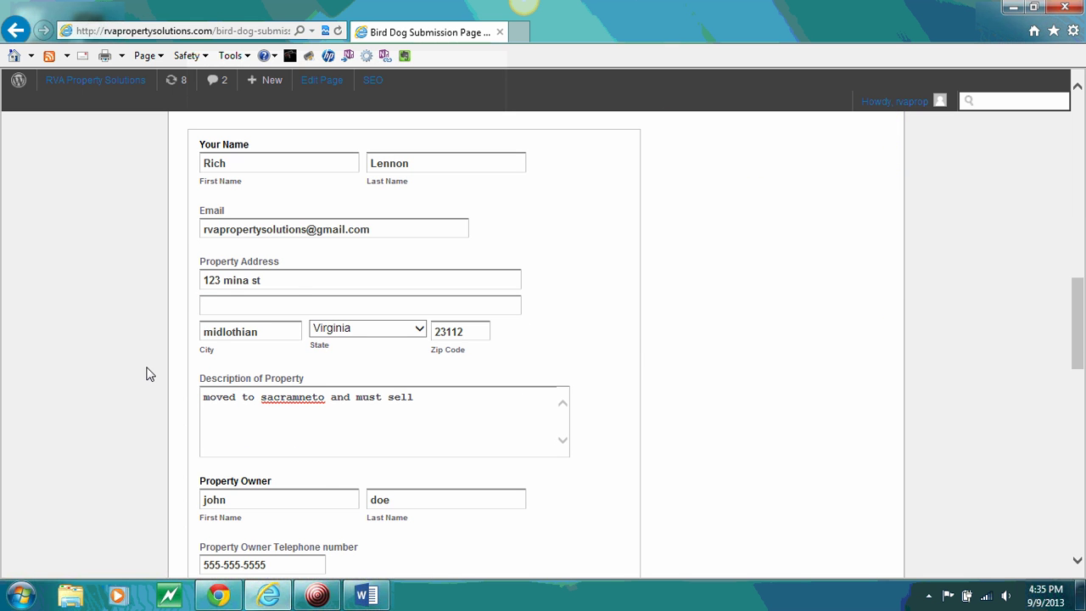
pyautogui.scroll(-6, 146, 373)
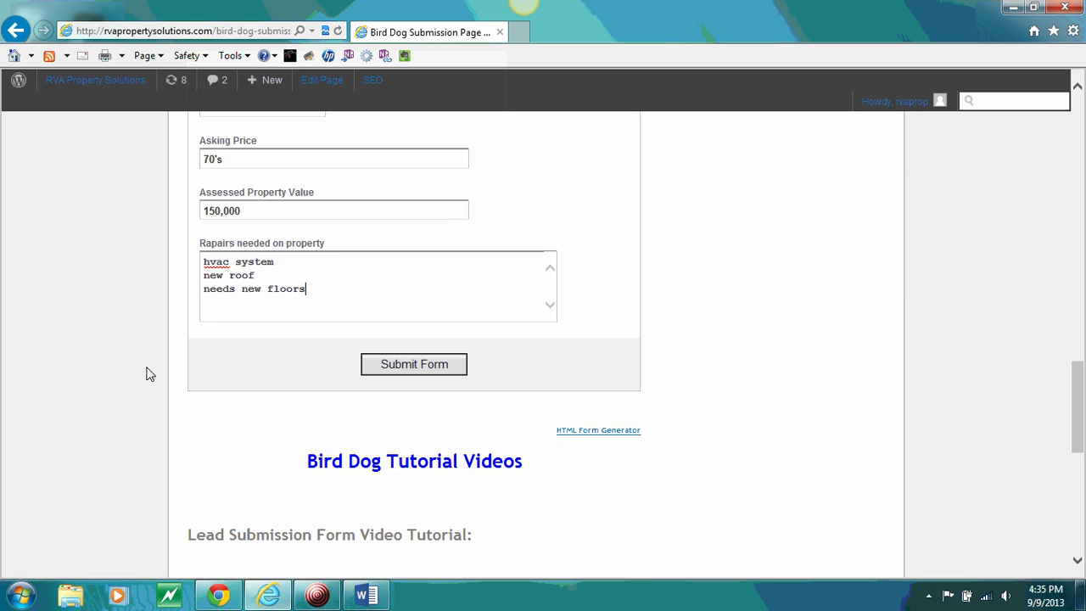
pyautogui.click(399, 365)
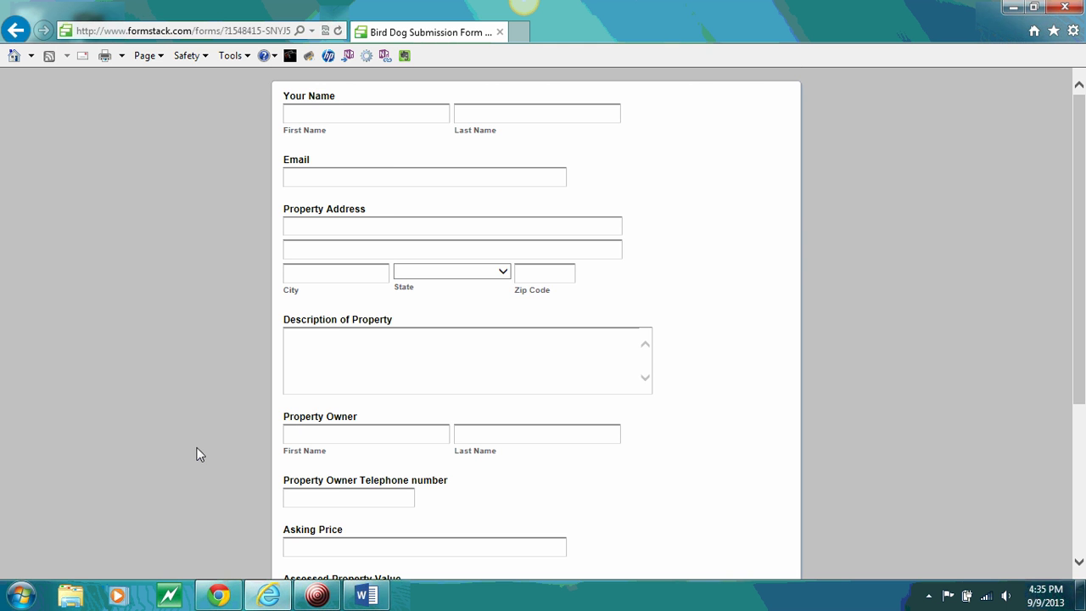
# Scroll down the fresh Formstack Bird Dog Submission Form to view its fields
pyautogui.scroll(-3, 197, 454)
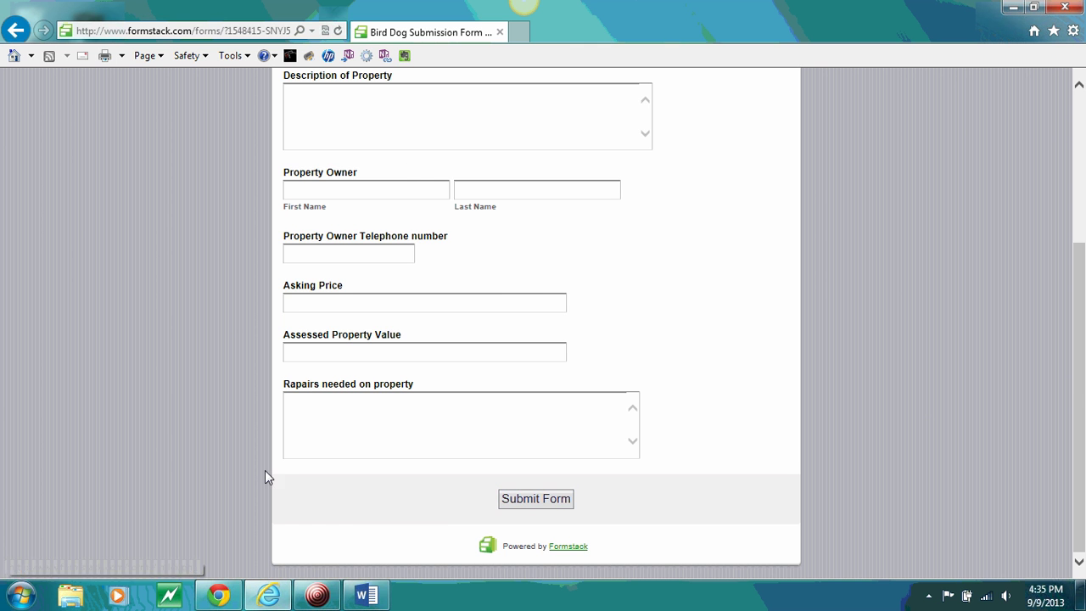
pyautogui.scroll(3, 254, 314)
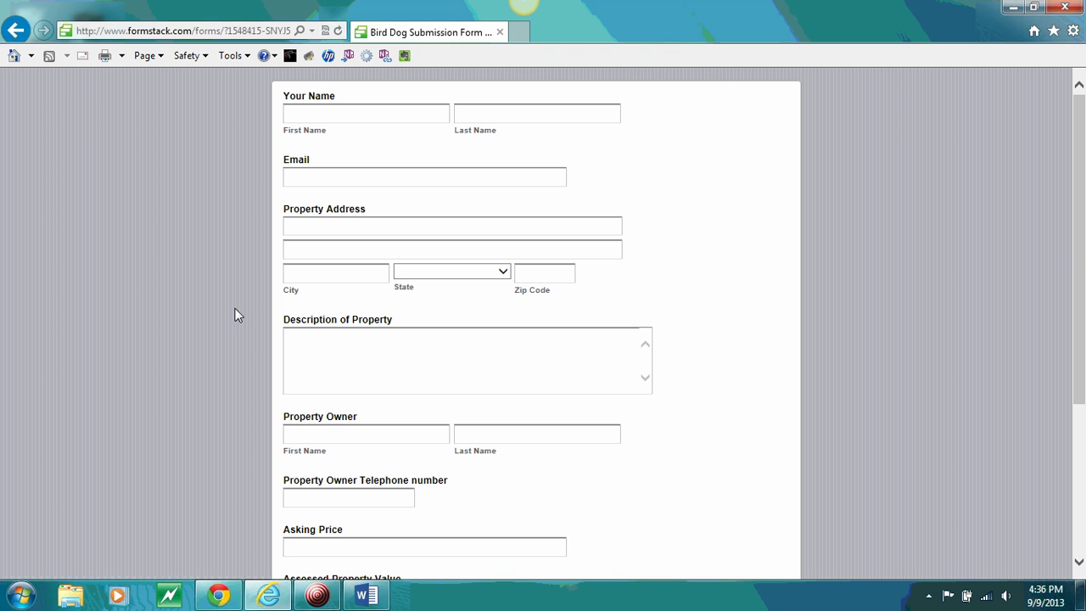
pyautogui.click(317, 595)
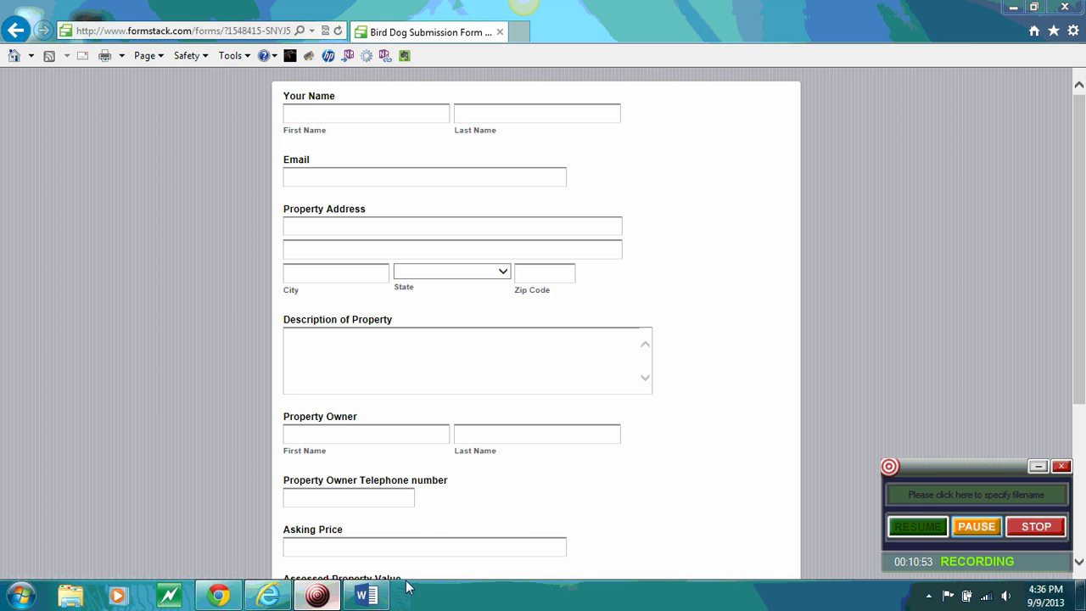